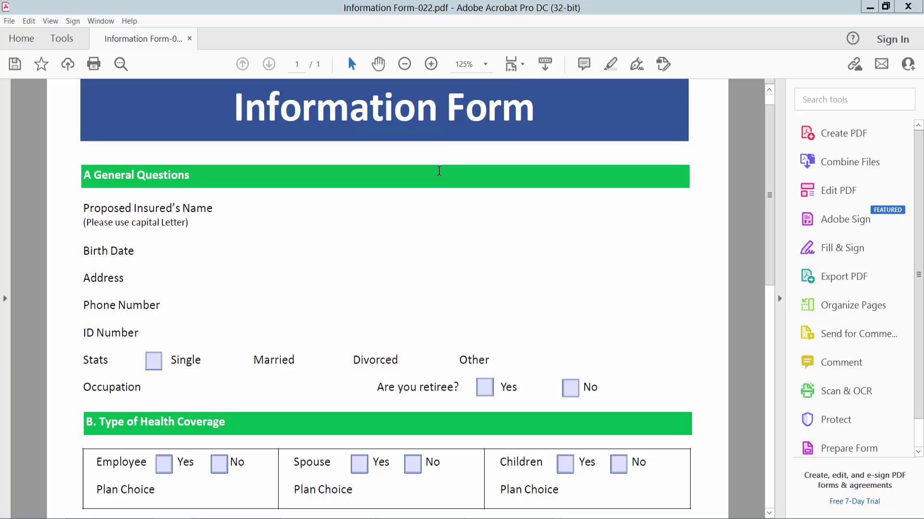
# Step: Focus the Acrobat window showing the Information Form PDF
pyautogui.click(368, 258)
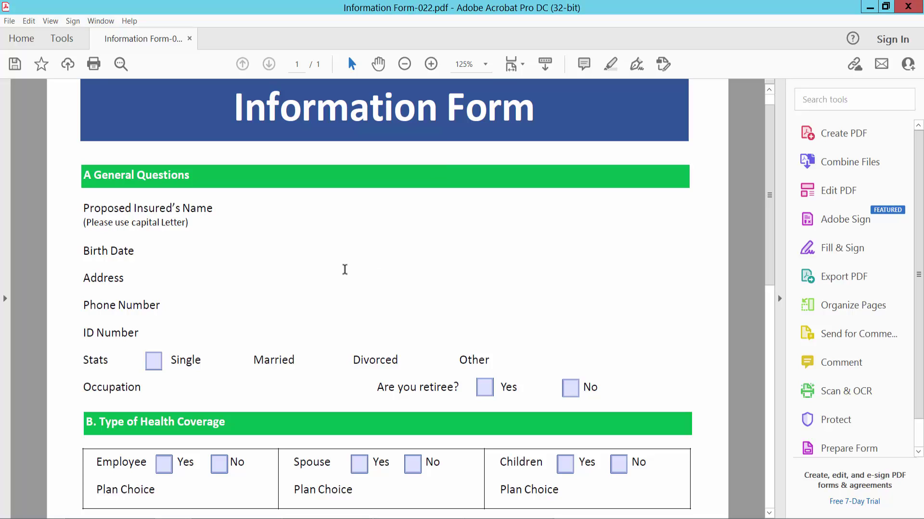
# Step: Enter Prepare Form and draw a check box beside Proposed Insured's Name
pyautogui.click(62, 40)
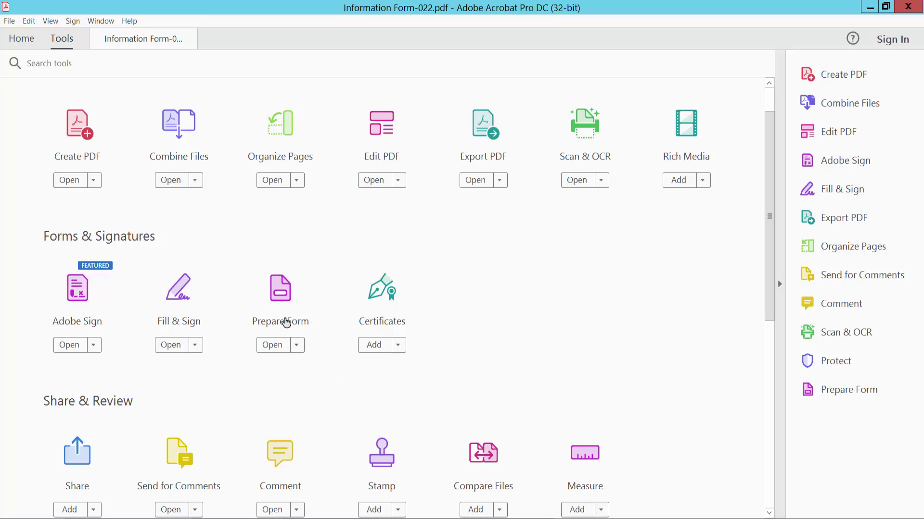
pyautogui.click(281, 296)
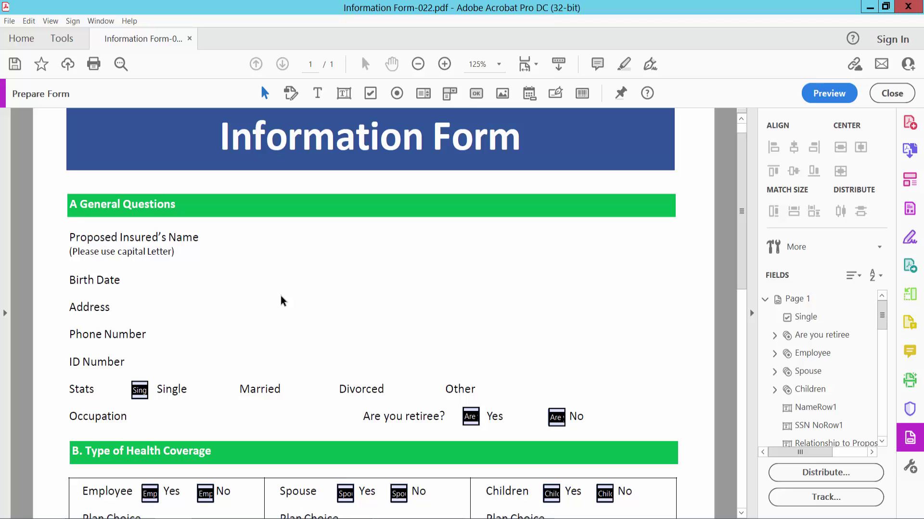
pyautogui.click(370, 96)
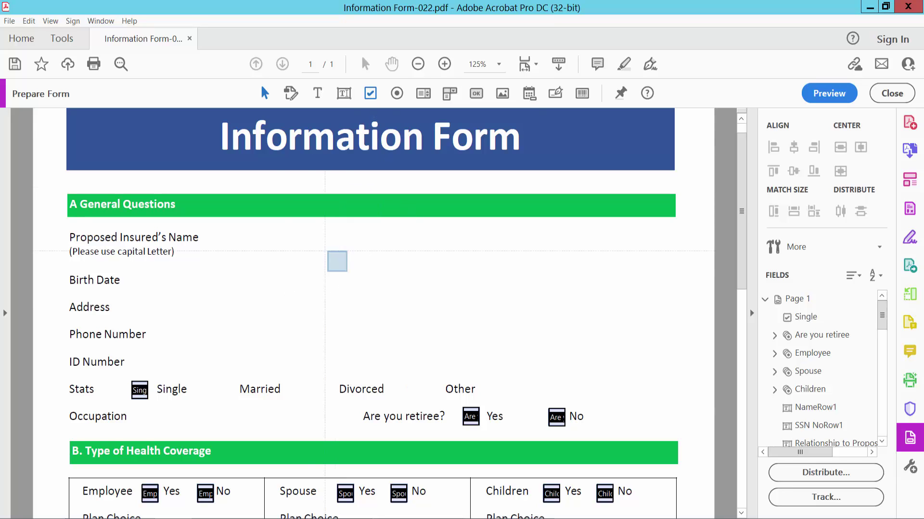
pyautogui.moveTo(286, 243); pyautogui.dragTo(338, 293)
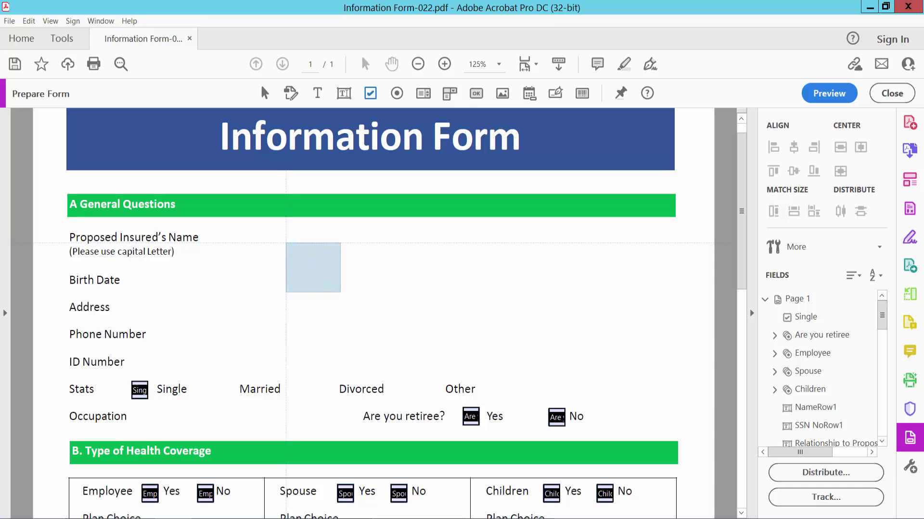
# Step: Open Check Box16 properties and inspect the General tab's Form Field visibility setting
pyautogui.rightClick(311, 264)
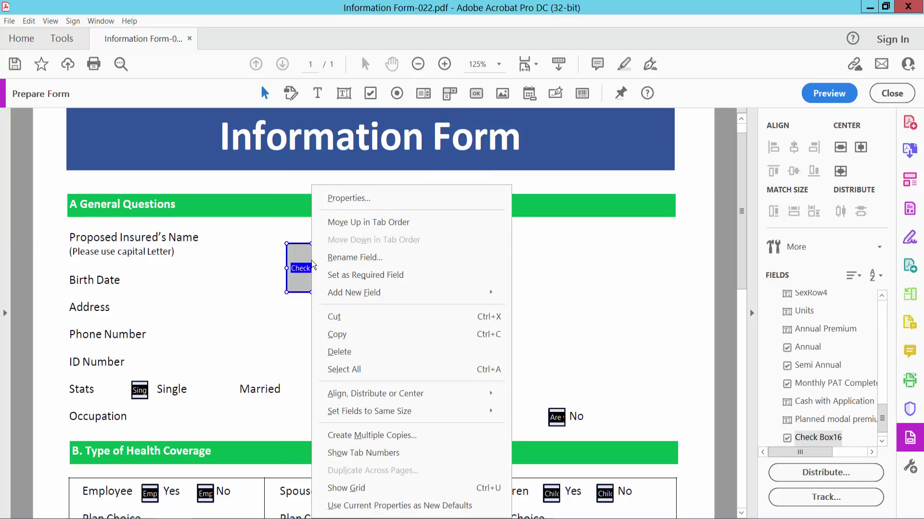
pyautogui.click(342, 200)
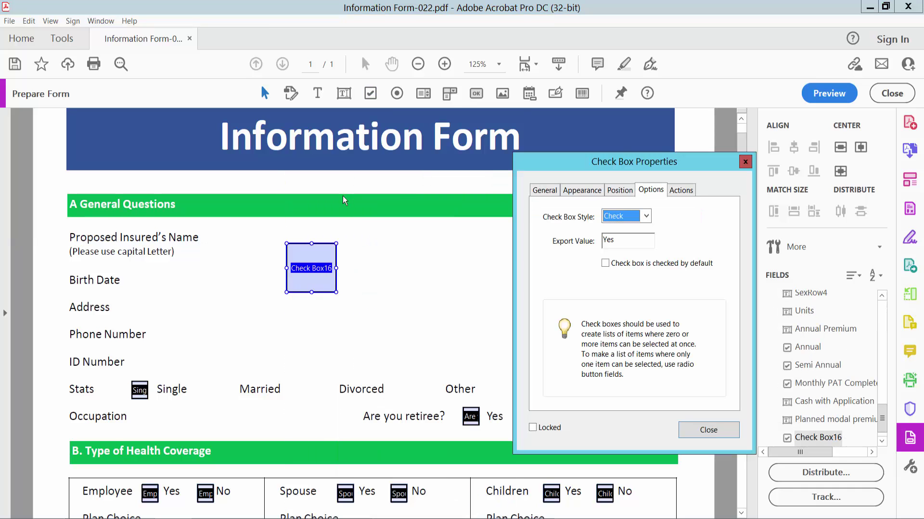
pyautogui.click(546, 192)
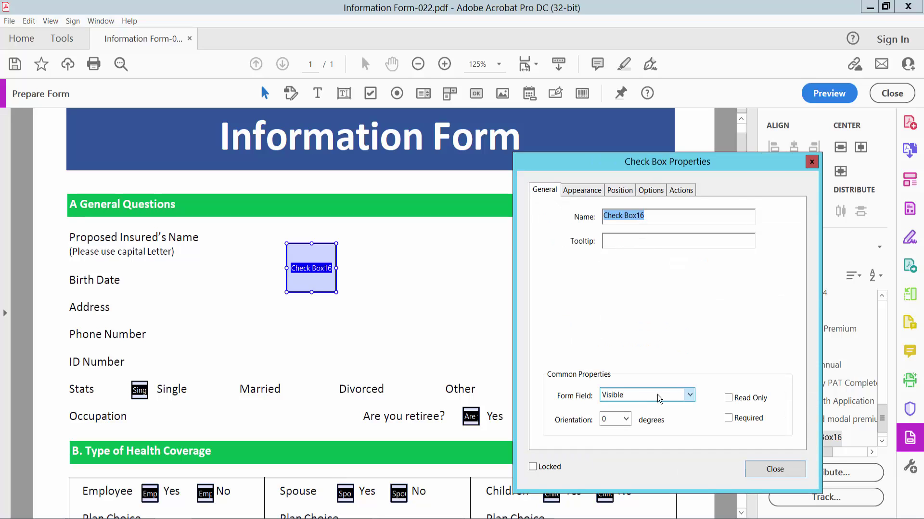
pyautogui.click(676, 396)
pyautogui.click(677, 397)
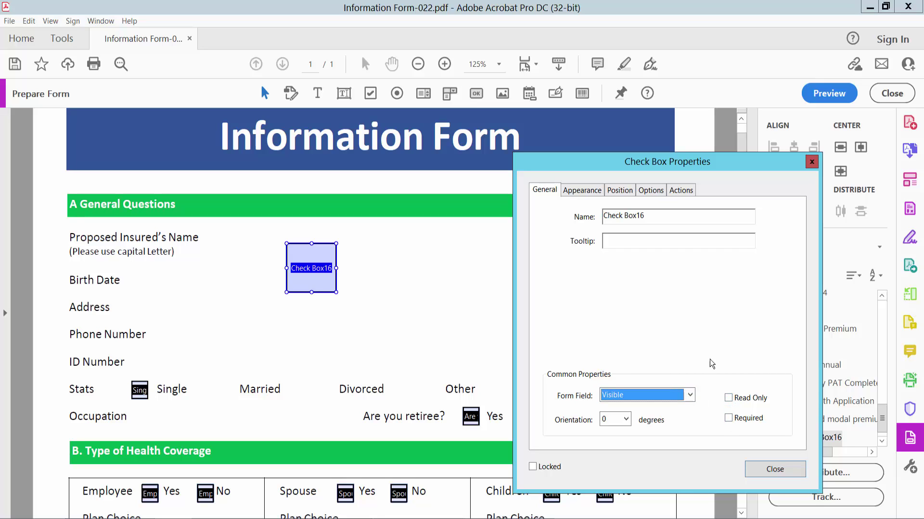
# Step: Set Check Box16's Border Color to No Color and Text Color to pink
pyautogui.click(581, 191)
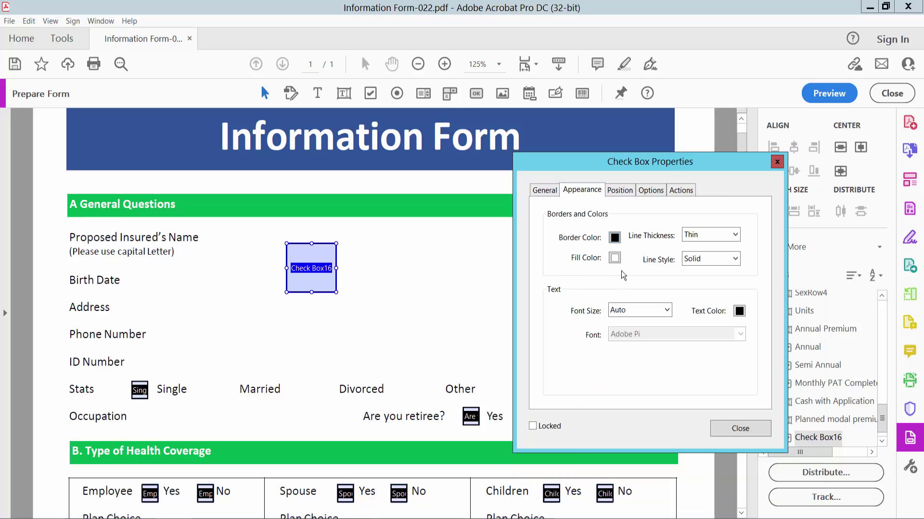
pyautogui.click(615, 239)
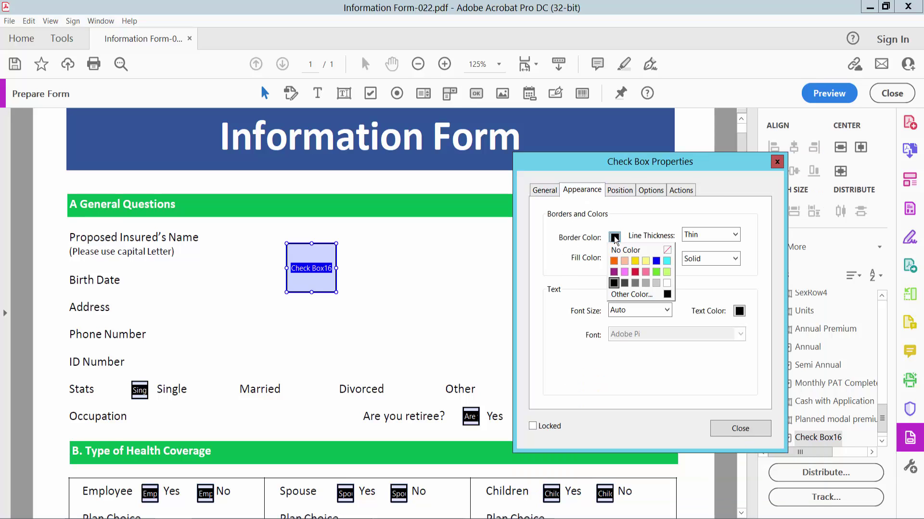
pyautogui.click(652, 249)
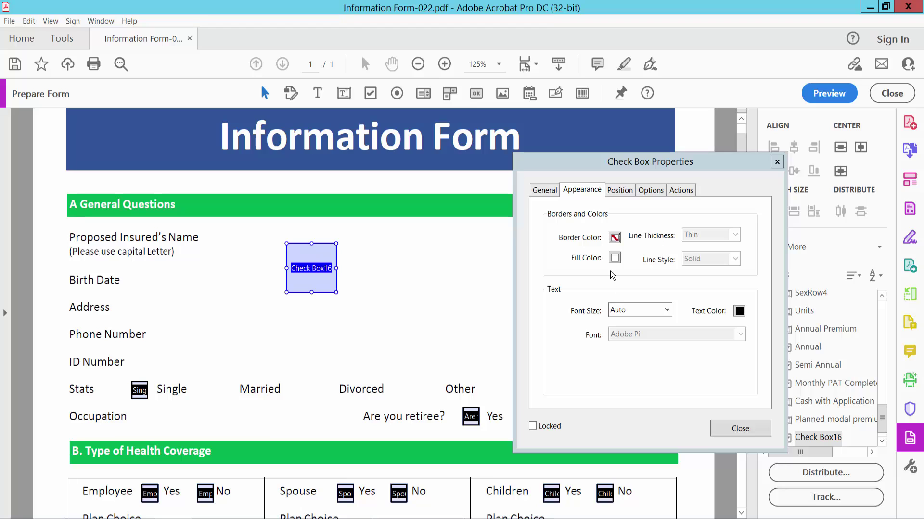
pyautogui.click(740, 313)
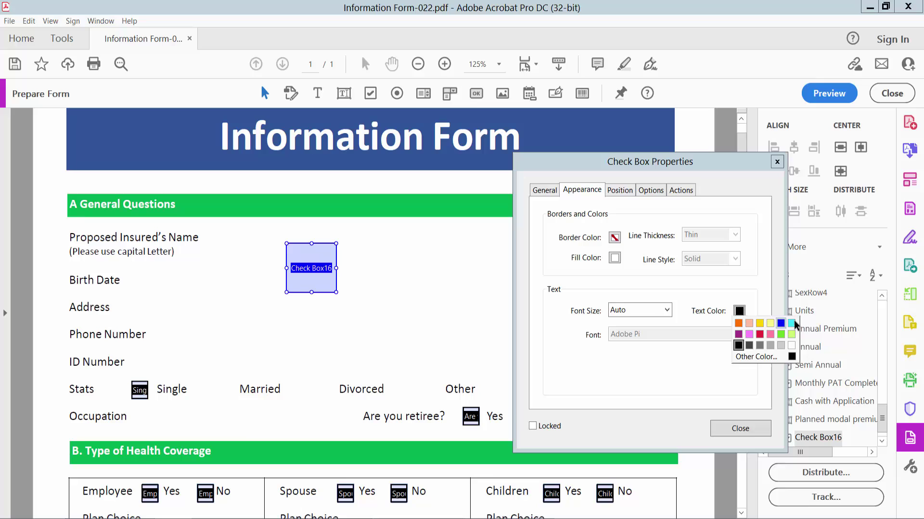
pyautogui.click(749, 335)
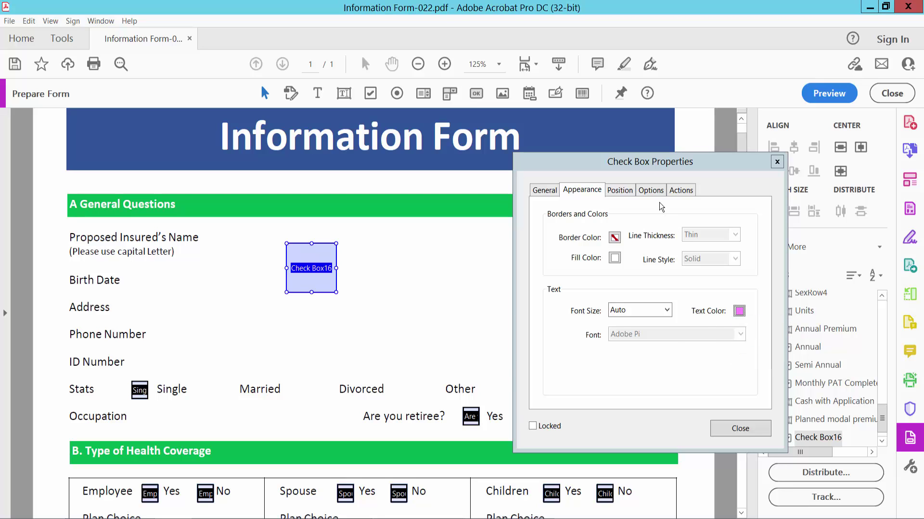
# Step: Set Check Box16's Check Box Style to Cross and close its properties
pyautogui.click(651, 191)
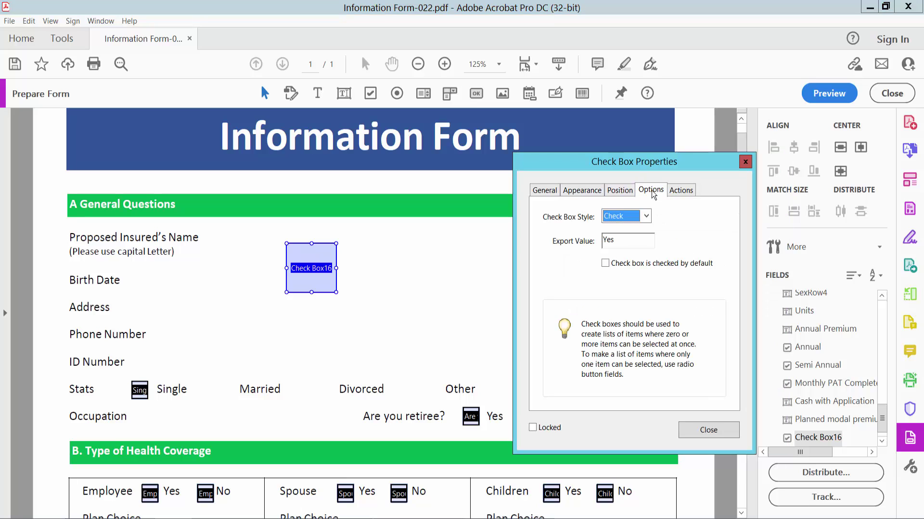
pyautogui.click(646, 217)
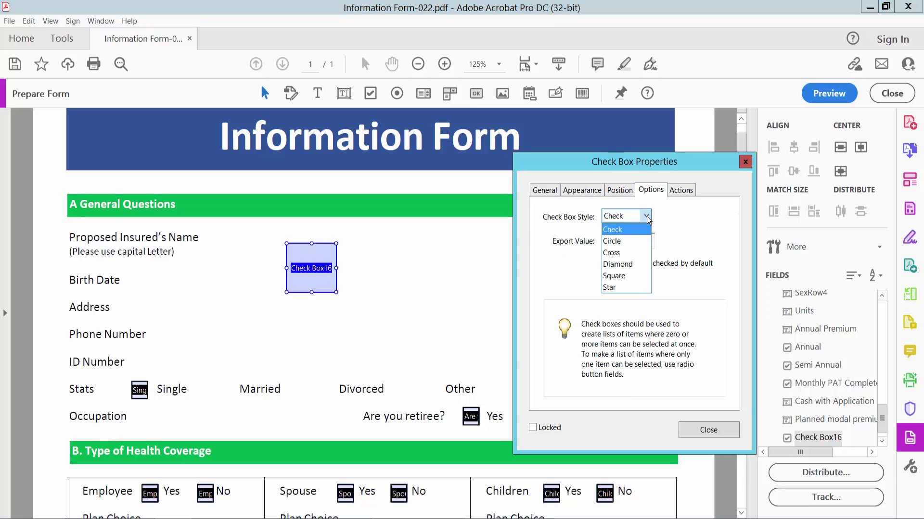
pyautogui.click(614, 254)
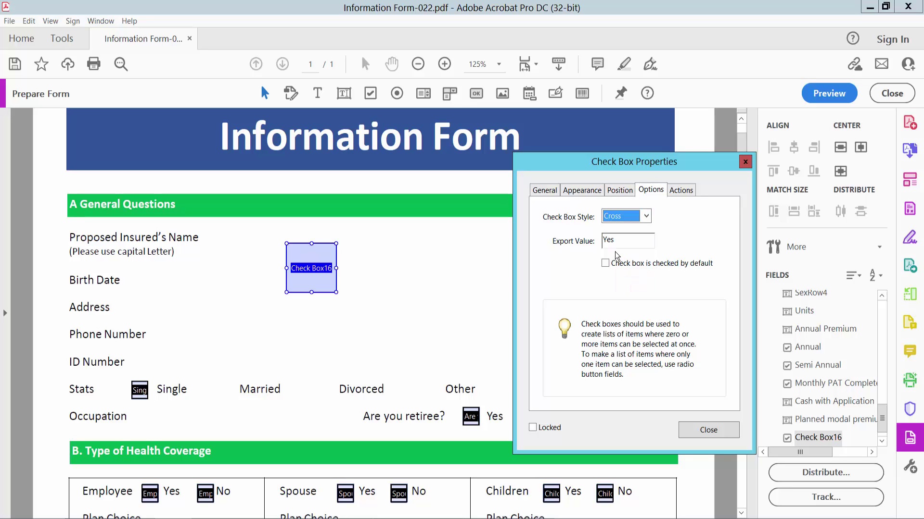
pyautogui.click(707, 430)
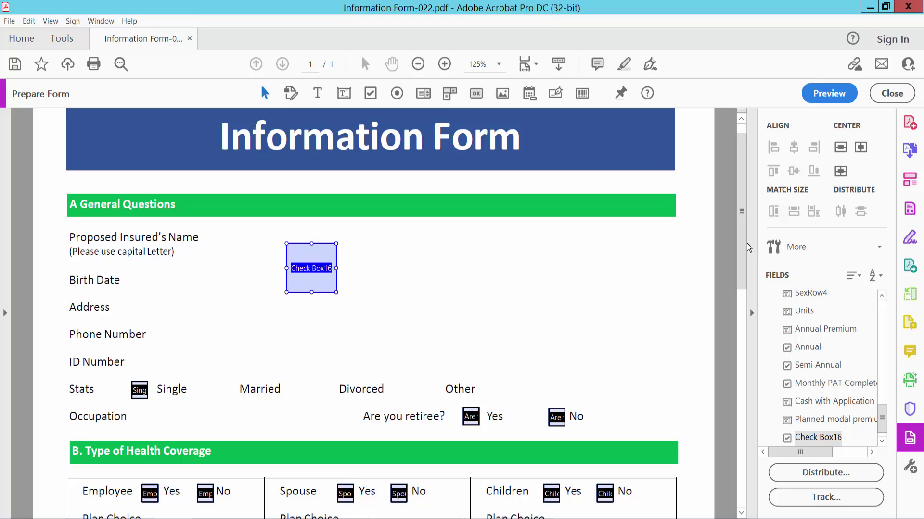
# Step: Preview the form, then check and uncheck Check Box16 to test the pink cross
pyautogui.click(823, 98)
pyautogui.click(385, 269)
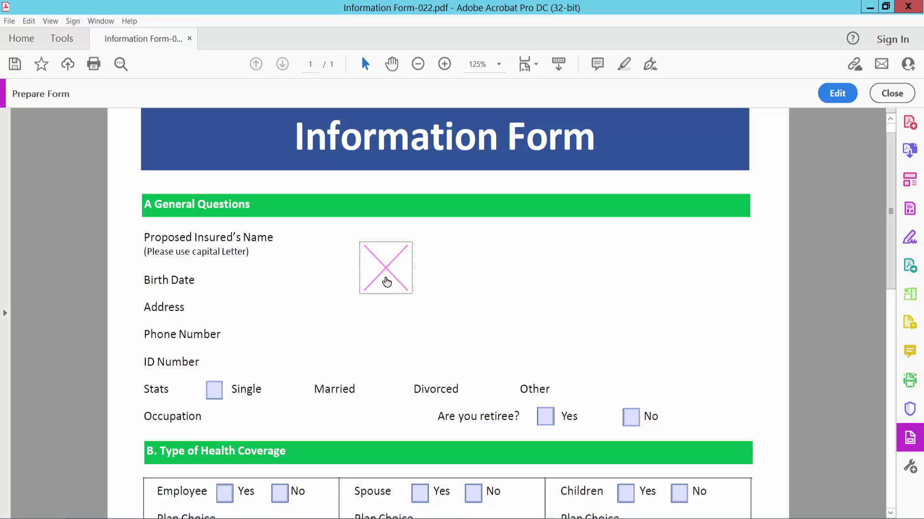
pyautogui.click(387, 281)
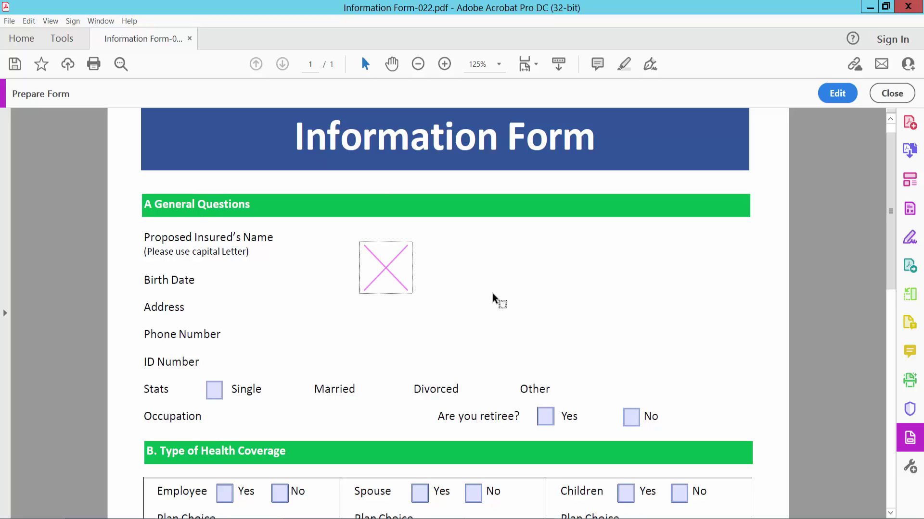